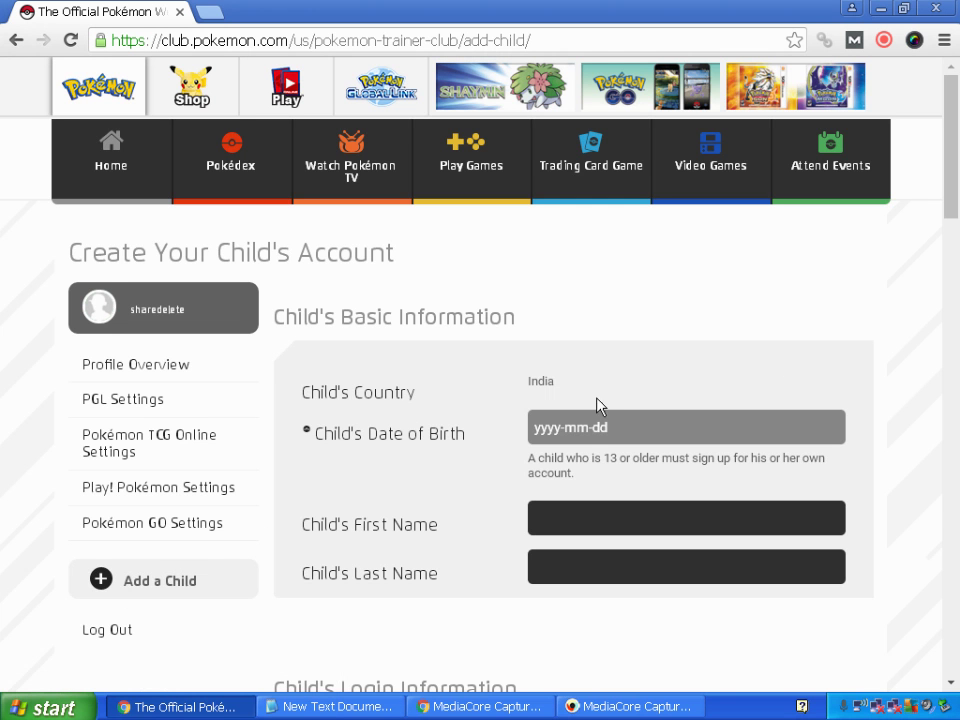
Step: Highlight the Child's Country value India, then clear the highlight
{"action": "left_click_drag", "start_coordinate": [952, 205], "coordinate": [958, 142]}
{"action": "double_click", "coordinate": [549, 381]}
{"action": "left_click", "coordinate": [603, 344]}
{"action": "left_click_drag", "start_coordinate": [951, 212], "coordinate": [926, 229]}
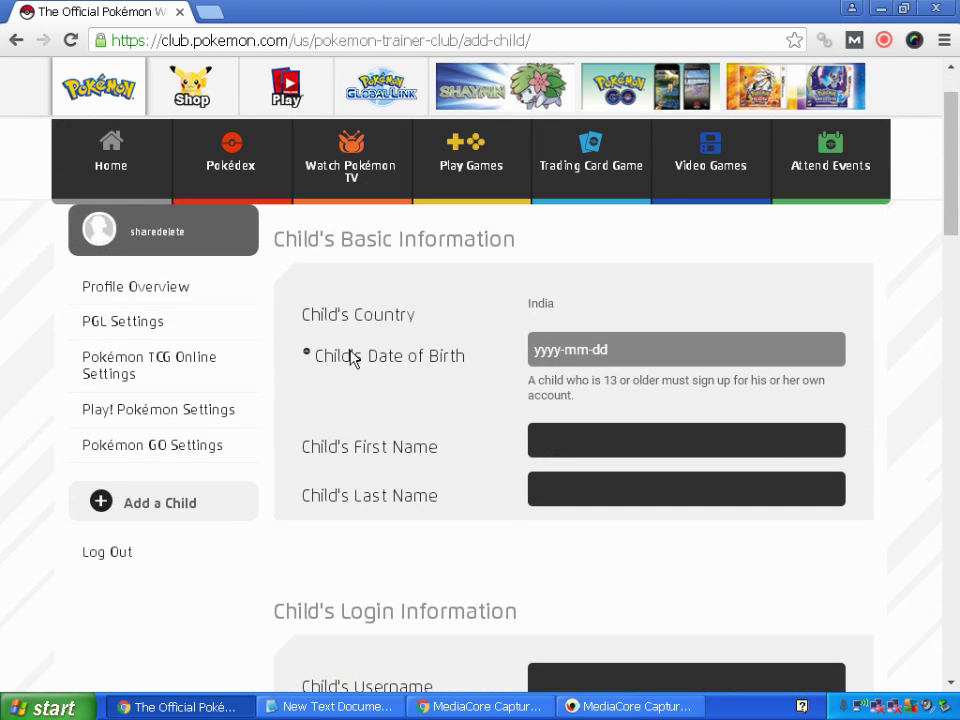
{"action": "left_click_drag", "start_coordinate": [553, 302], "coordinate": [531, 303]}
{"action": "left_click", "coordinate": [567, 312]}
Step: Go to the child's first name and last name fields
{"action": "scroll", "coordinate": [933, 190], "scroll_direction": "down", "scroll_amount": 3}
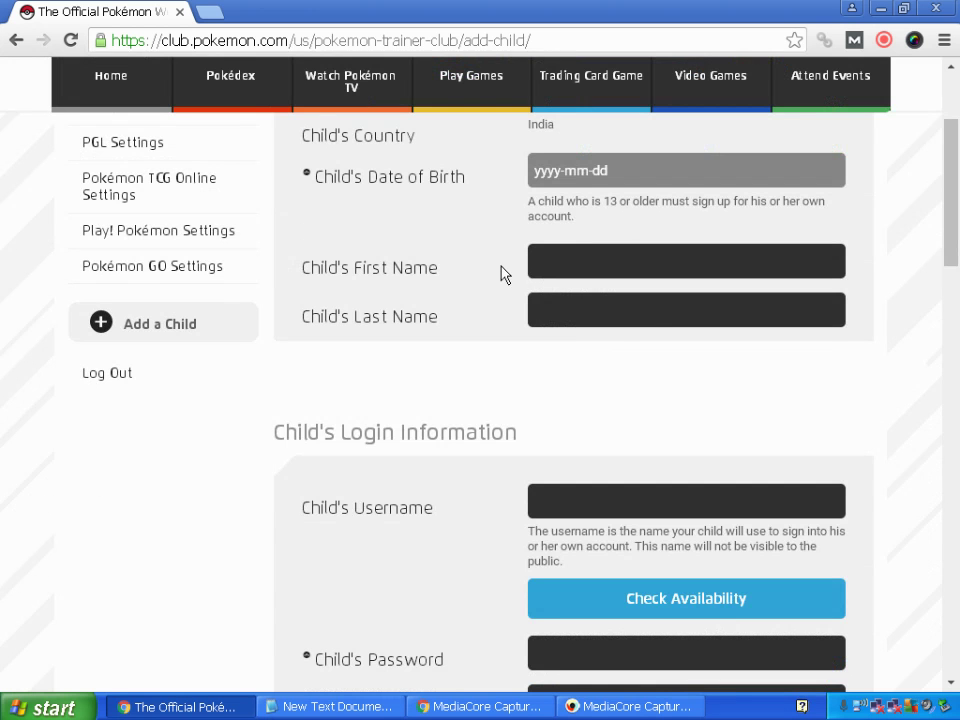
{"action": "left_click", "coordinate": [537, 266]}
{"action": "left_click", "coordinate": [551, 311]}
Step: Go through the child's username, password and confirm password fields
{"action": "scroll", "coordinate": [957, 249], "scroll_direction": "down", "scroll_amount": 1}
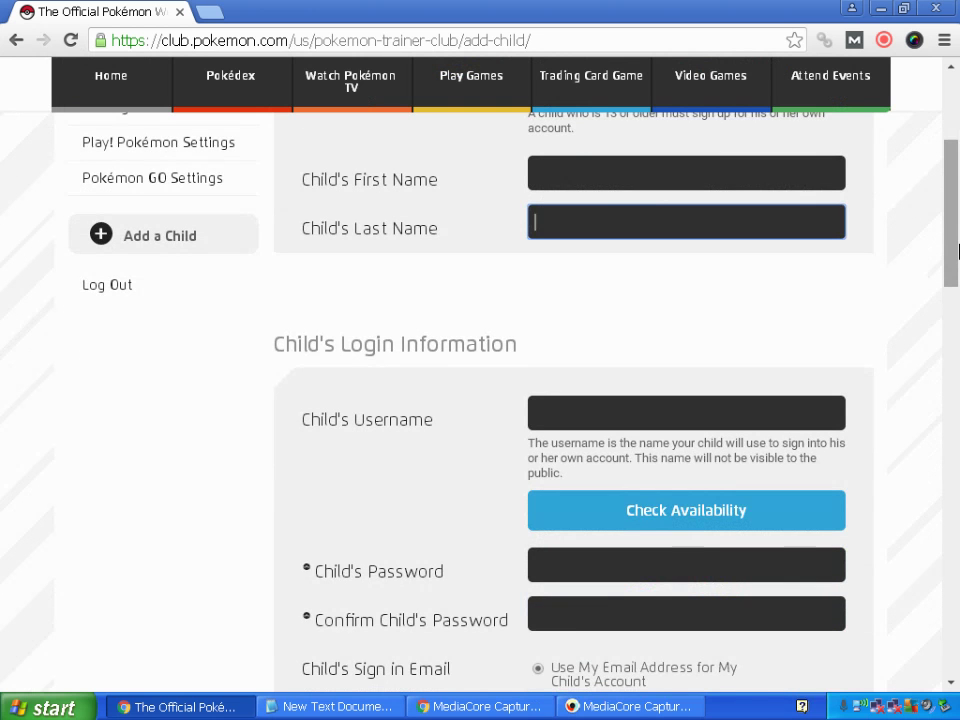
{"action": "left_click", "coordinate": [647, 424]}
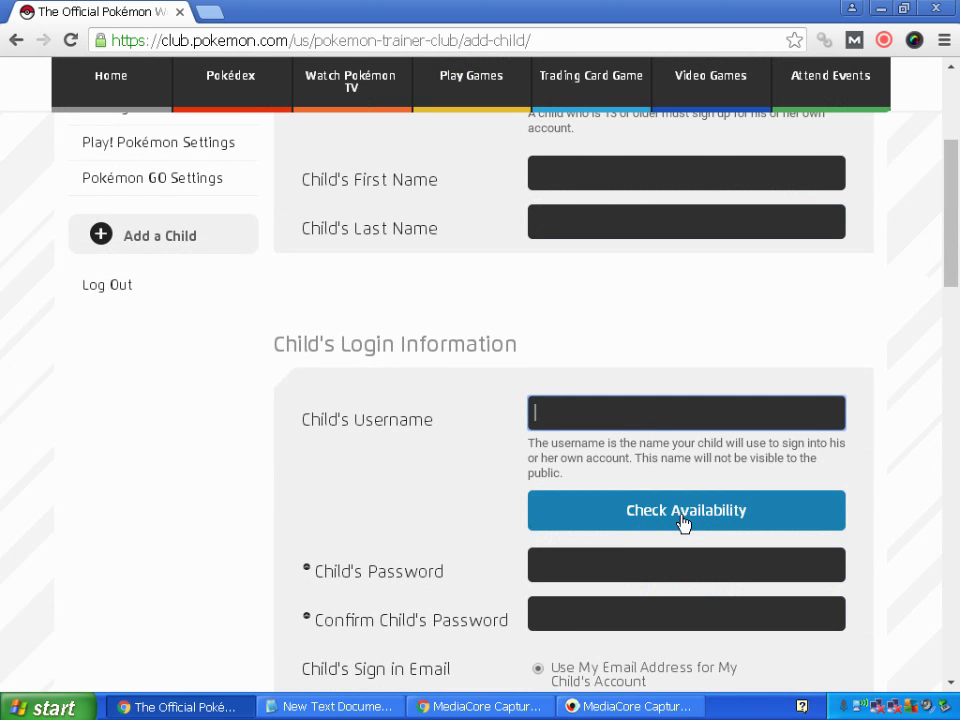
{"action": "left_click_drag", "start_coordinate": [957, 236], "coordinate": [957, 296]}
{"action": "left_click", "coordinate": [578, 335]}
{"action": "left_click", "coordinate": [568, 371]}
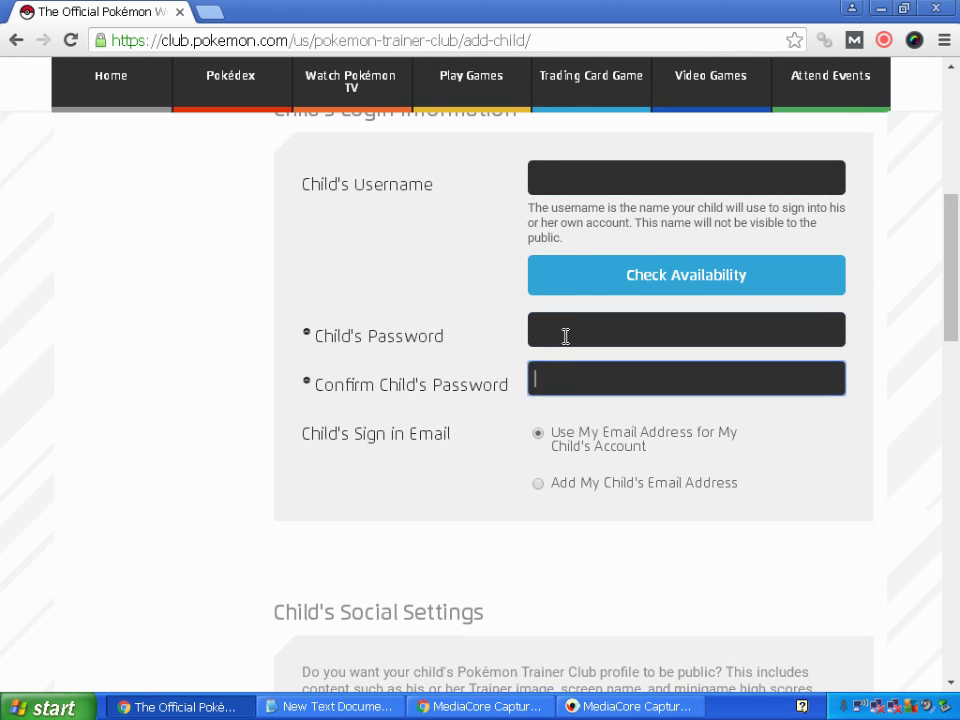
{"action": "left_click", "coordinate": [559, 333]}
{"action": "left_click", "coordinate": [562, 374]}
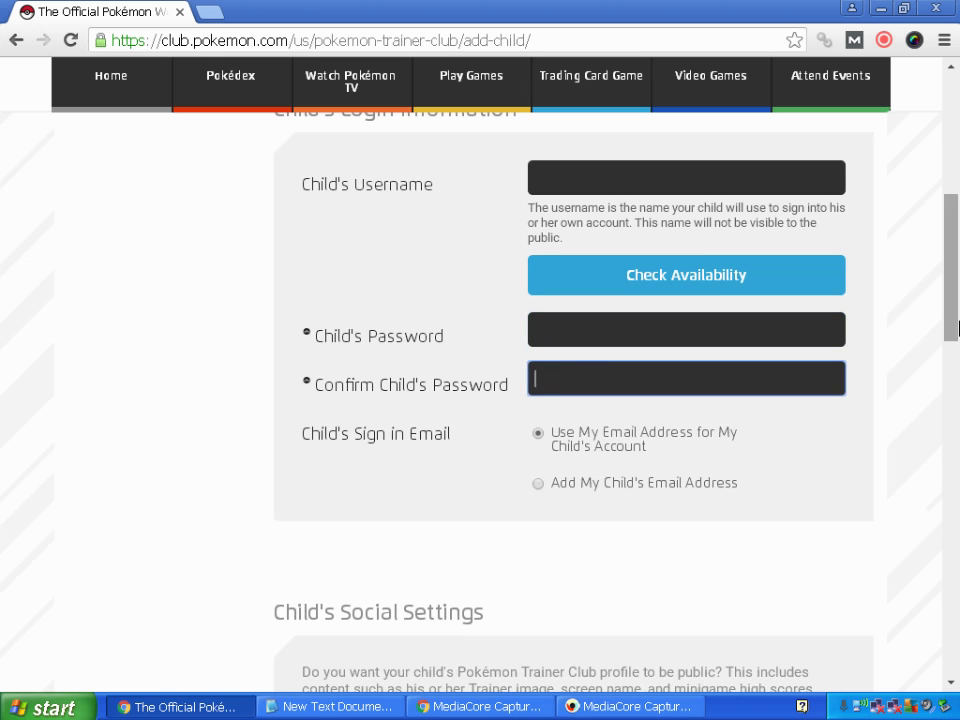
{"action": "left_click_drag", "start_coordinate": [957, 330], "coordinate": [957, 355]}
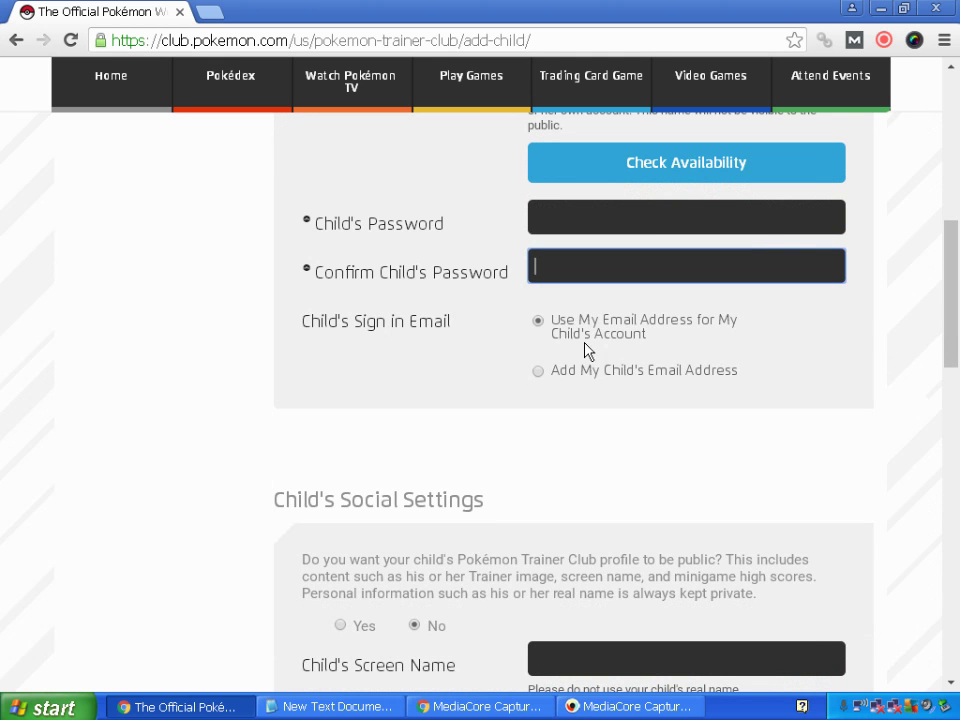
Step: Choose 'Add My Child's Email Address' and visit the Email Address and Confirm Email fields
{"action": "left_click", "coordinate": [539, 378]}
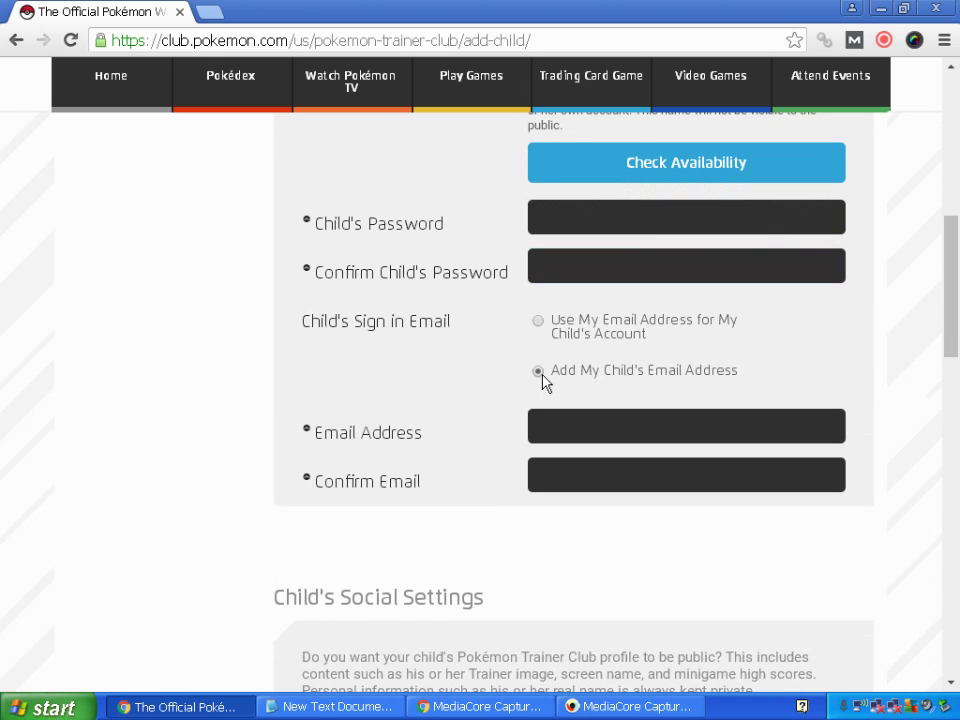
{"action": "left_click", "coordinate": [549, 422]}
{"action": "left_click", "coordinate": [555, 470]}
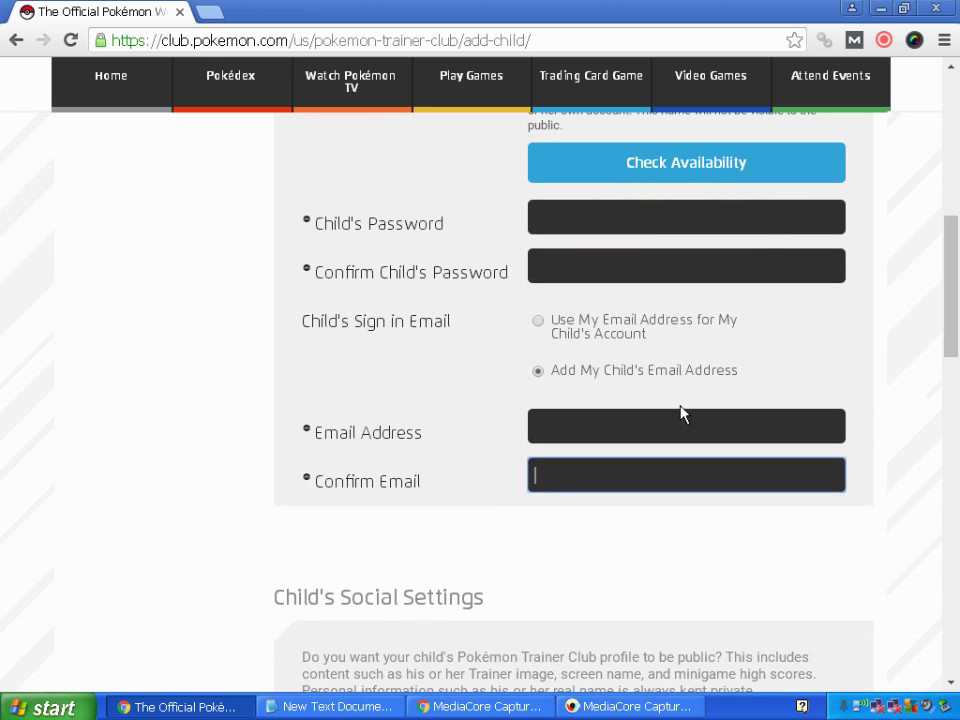
{"action": "left_click_drag", "start_coordinate": [957, 279], "coordinate": [957, 354]}
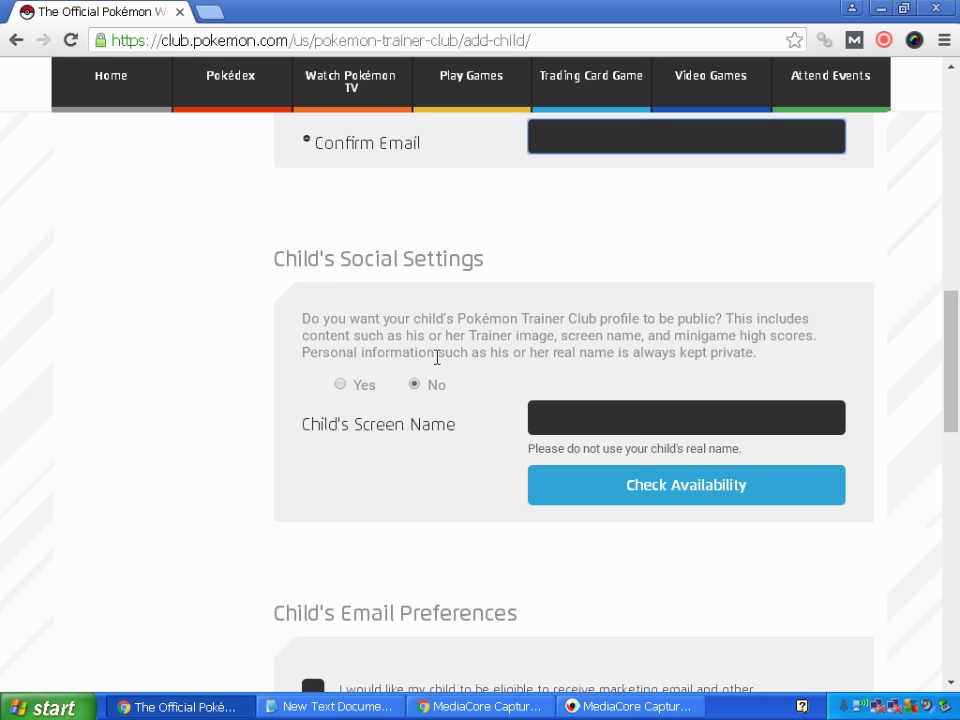
{"action": "left_click", "coordinate": [341, 386]}
{"action": "left_click", "coordinate": [414, 386]}
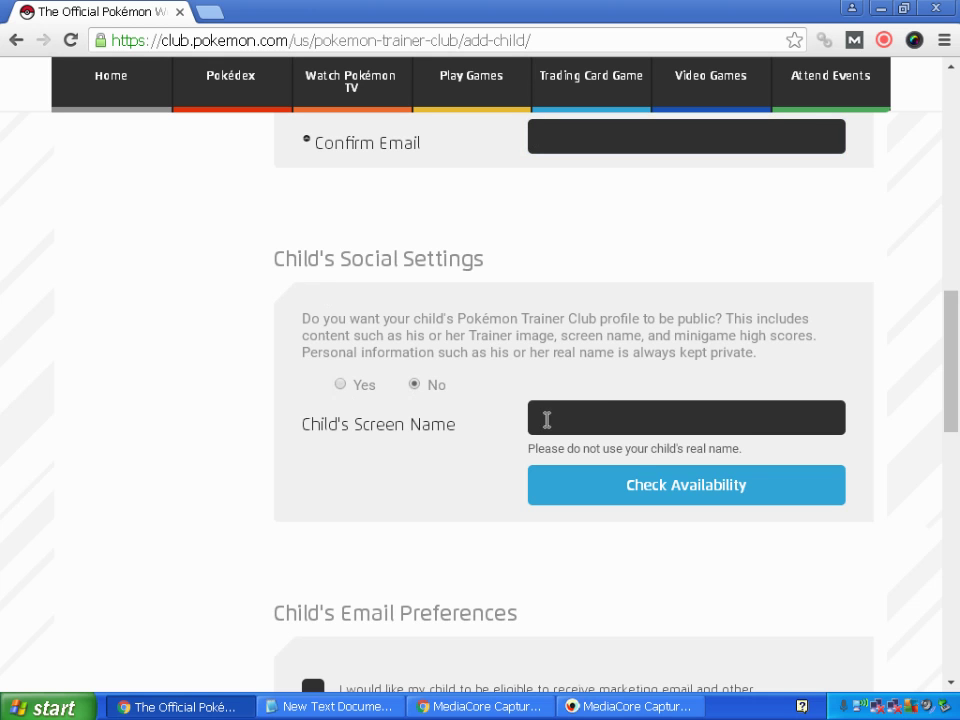
{"action": "left_click", "coordinate": [586, 417]}
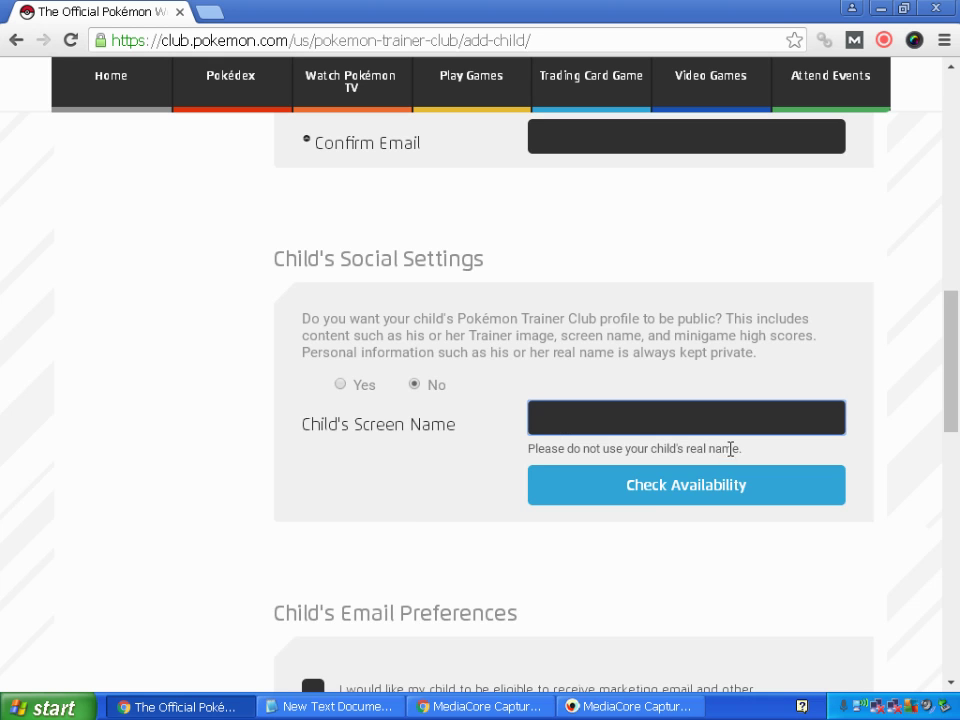
{"action": "left_click_drag", "start_coordinate": [958, 372], "coordinate": [958, 435]}
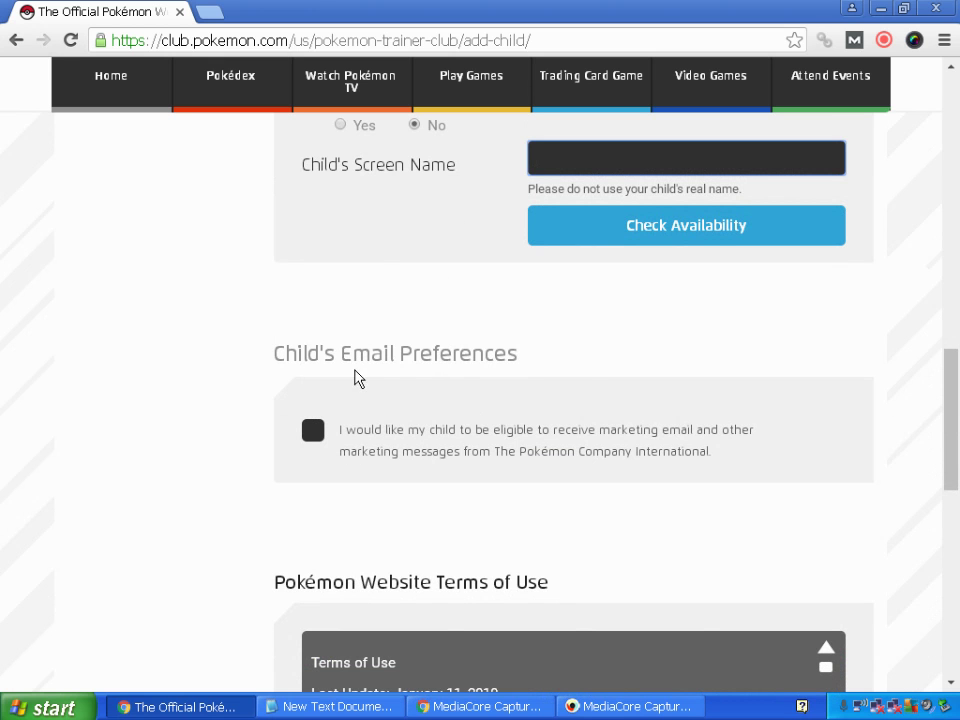
{"action": "left_click_drag", "start_coordinate": [295, 355], "coordinate": [587, 362]}
{"action": "left_click", "coordinate": [586, 362]}
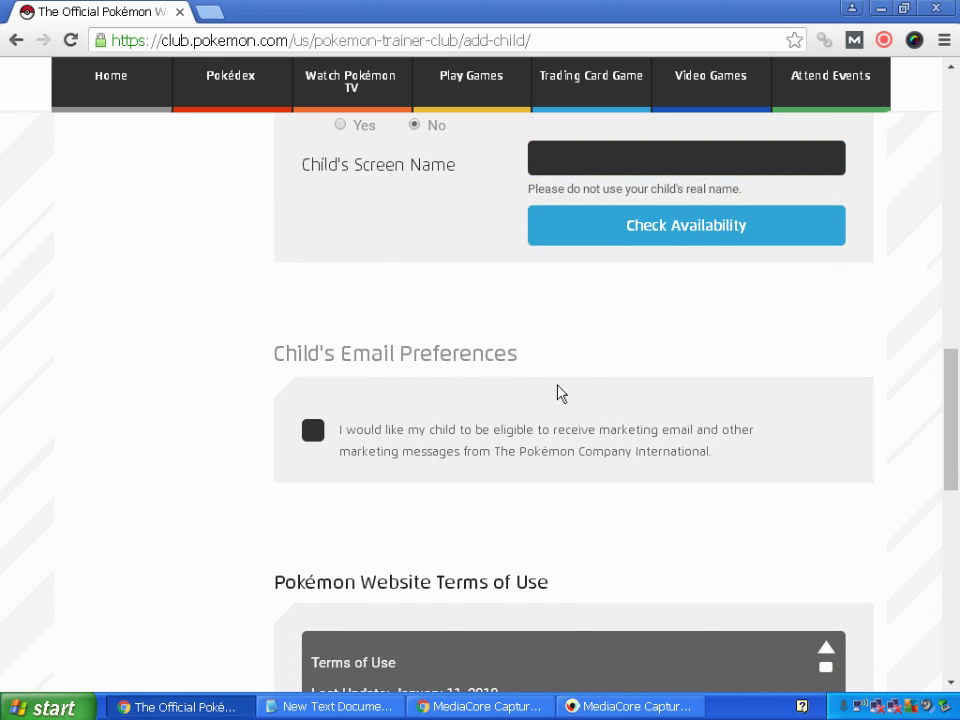
{"action": "left_click", "coordinate": [316, 433]}
{"action": "scroll", "coordinate": [957, 470], "scroll_direction": "down", "scroll_amount": 1}
{"action": "scroll", "coordinate": [957, 470], "scroll_direction": "down", "scroll_amount": 1}
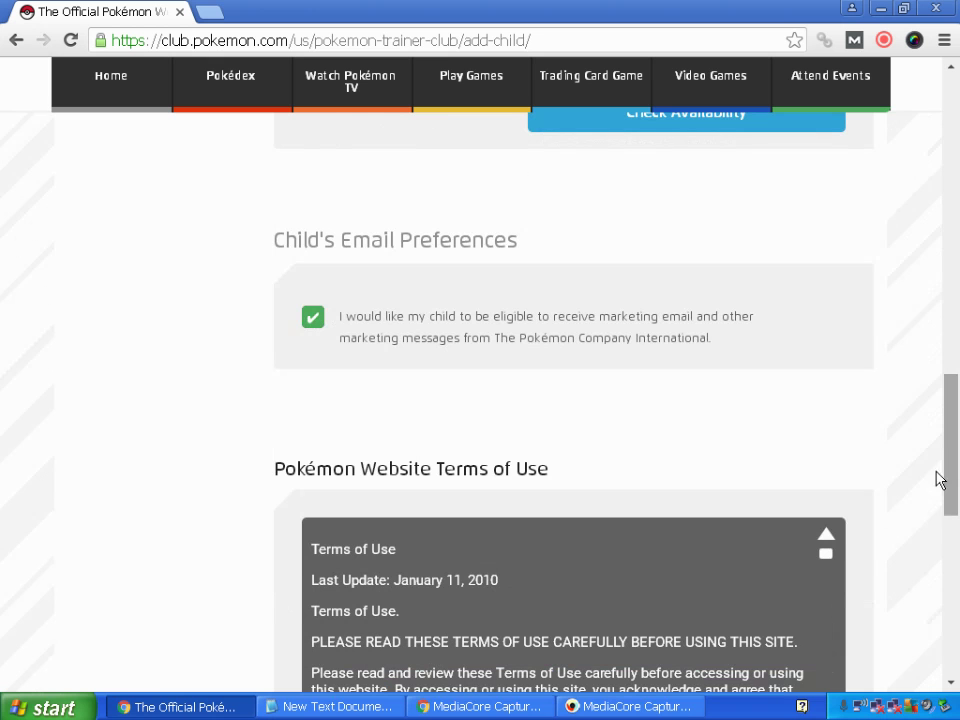
{"action": "left_click", "coordinate": [312, 319]}
{"action": "left_click", "coordinate": [312, 319]}
{"action": "left_click", "coordinate": [312, 319]}
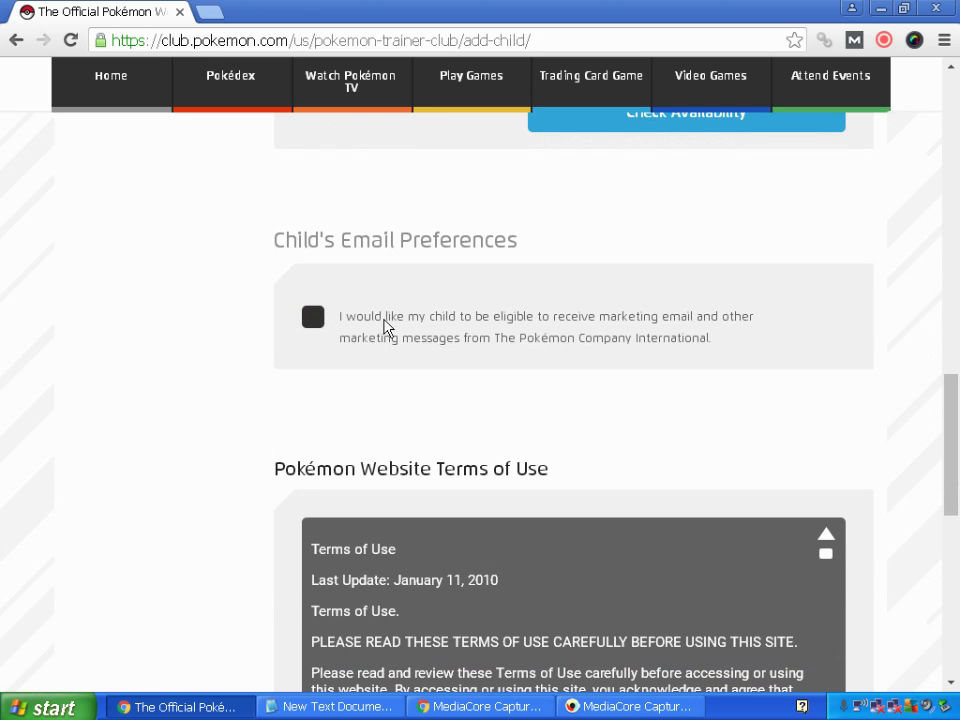
{"action": "left_click_drag", "start_coordinate": [952, 420], "coordinate": [957, 493]}
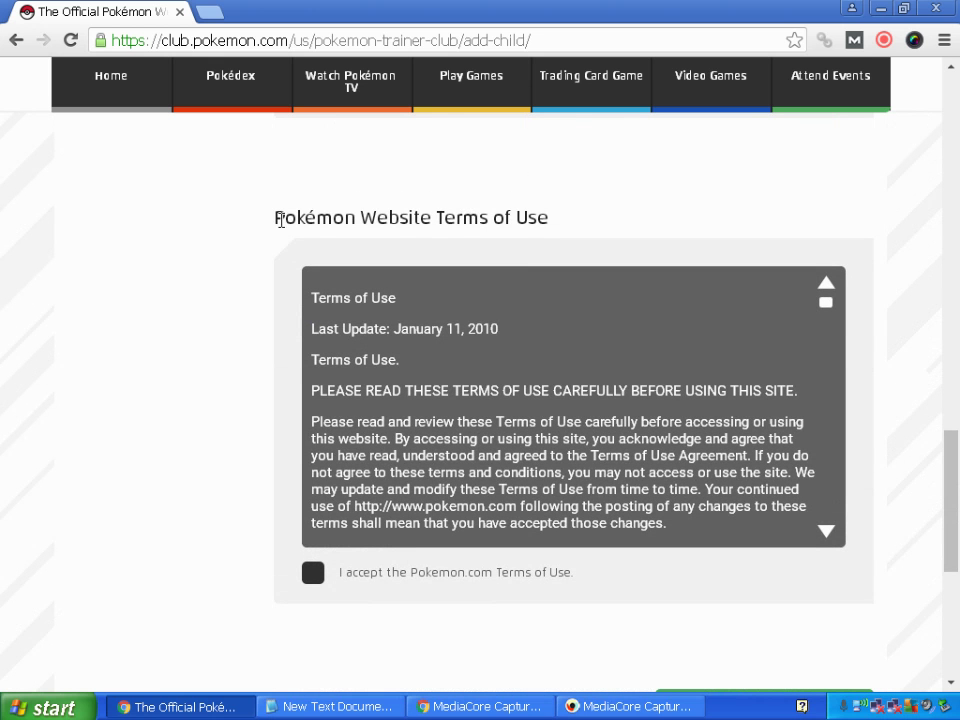
Step: Tick 'I accept the Pokemon.com Terms of Use' and bring the Create button into view
{"action": "scroll", "coordinate": [830, 336], "scroll_direction": "down", "scroll_amount": 3}
{"action": "scroll", "coordinate": [830, 336], "scroll_direction": "down", "scroll_amount": 2}
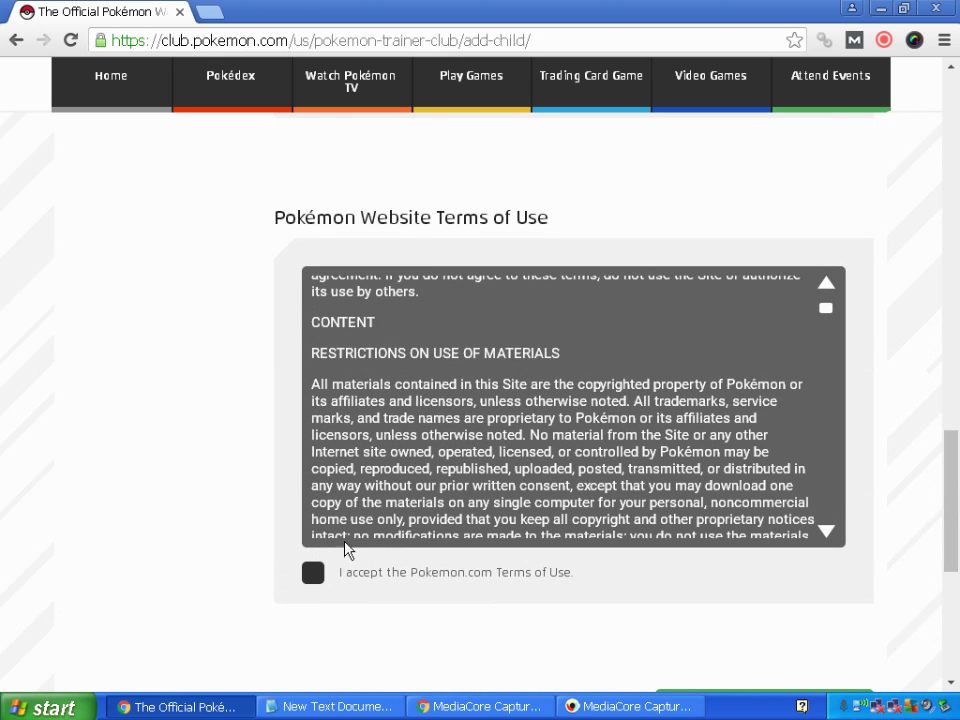
{"action": "left_click", "coordinate": [313, 574]}
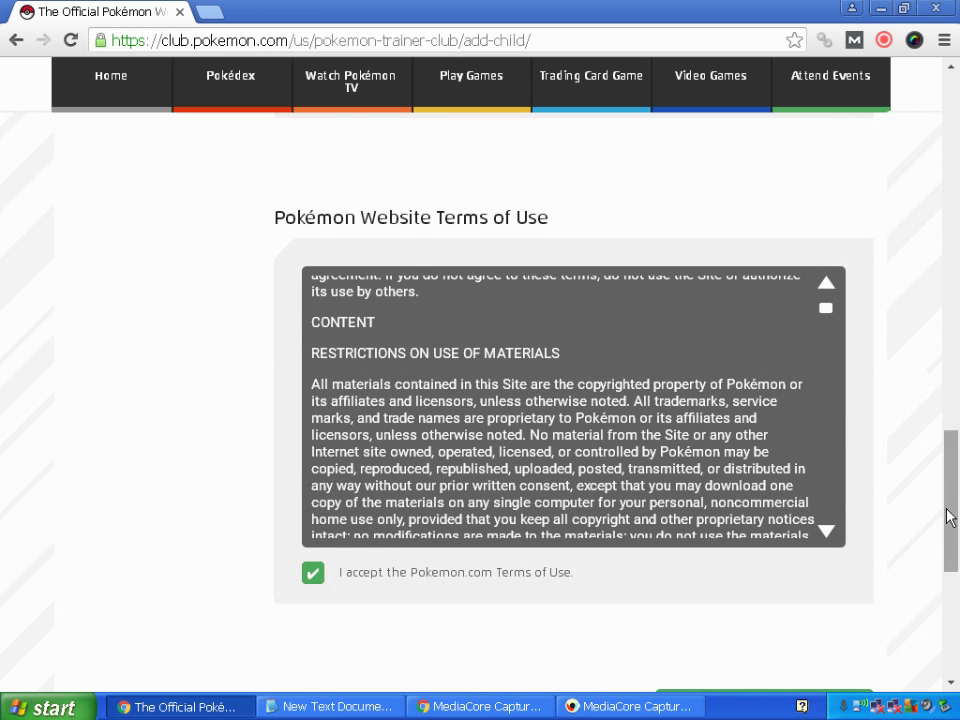
{"action": "left_click_drag", "start_coordinate": [951, 516], "coordinate": [953, 549]}
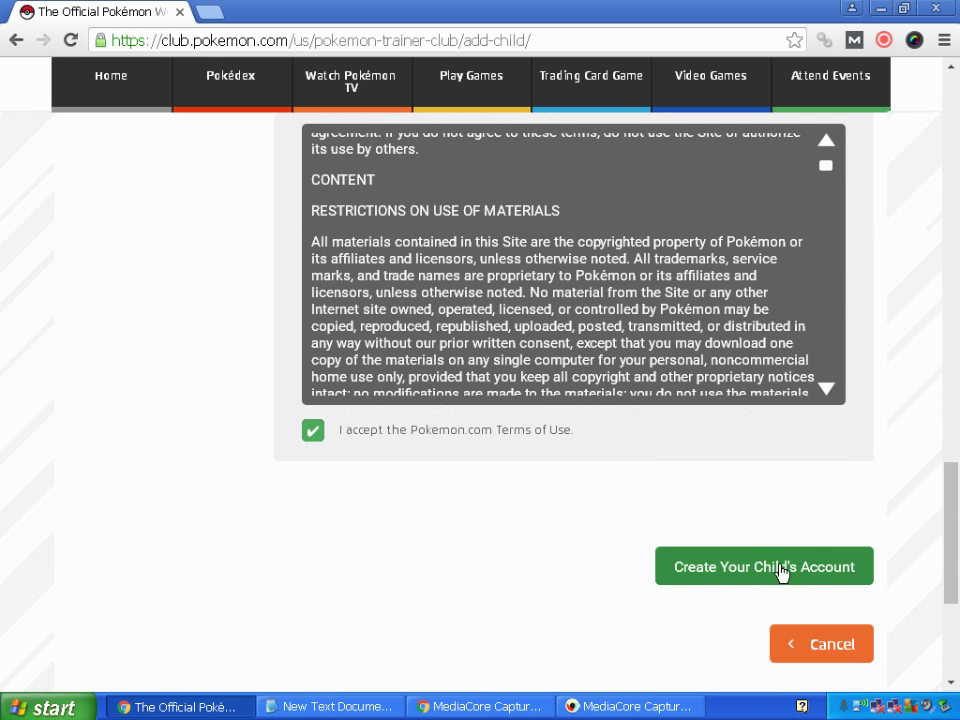
{"action": "left_click_drag", "start_coordinate": [951, 494], "coordinate": [957, 110]}
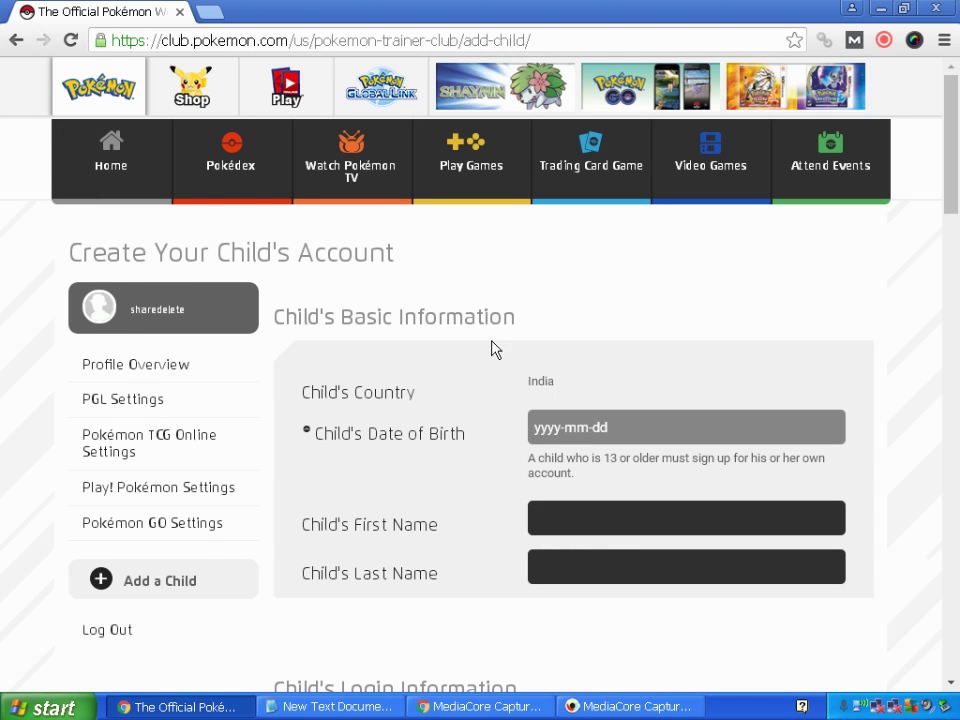
{"action": "mouse_move", "coordinate": [958, 163]}
{"action": "left_mouse_down"}
{"action": "mouse_move", "coordinate": [958, 200]}
{"action": "mouse_move", "coordinate": [958, 183]}
{"action": "left_mouse_up"}
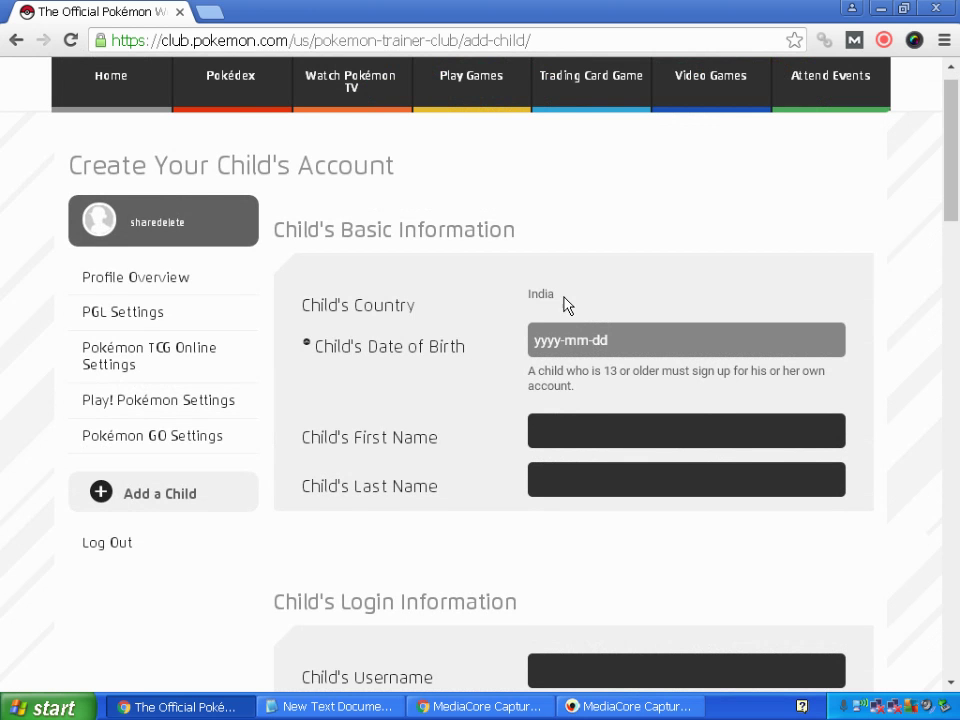
{"action": "left_click_drag", "start_coordinate": [549, 297], "coordinate": [525, 305]}
{"action": "left_click", "coordinate": [509, 325]}
{"action": "mouse_move", "coordinate": [958, 197]}
{"action": "left_mouse_down"}
{"action": "mouse_move", "coordinate": [958, 577]}
{"action": "mouse_move", "coordinate": [958, 208]}
{"action": "left_mouse_up"}
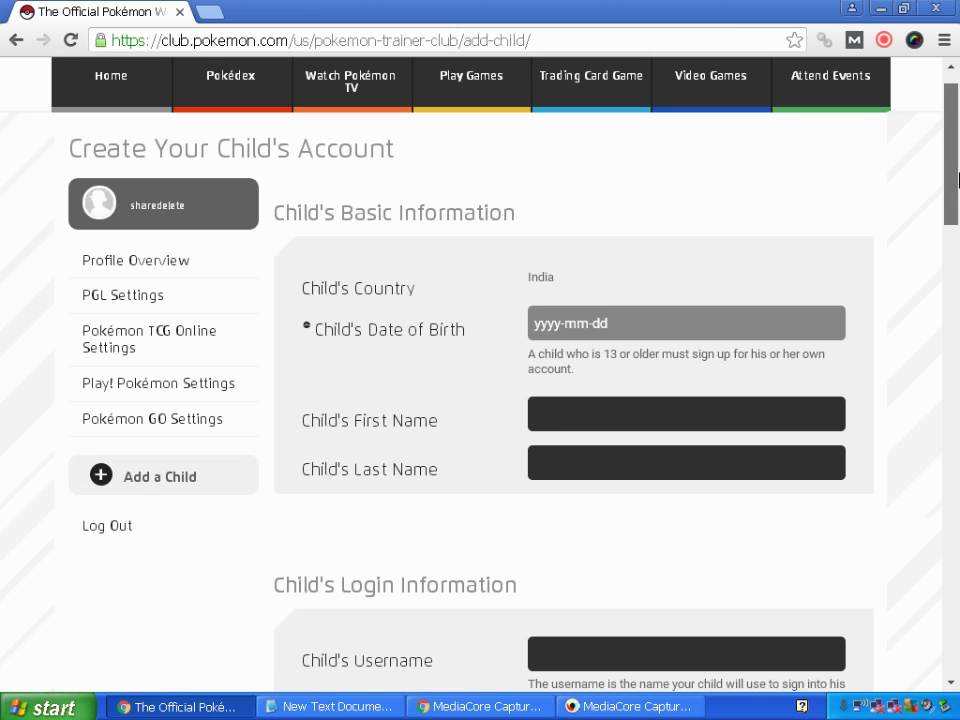
{"action": "scroll", "coordinate": [957, 163], "scroll_direction": "up", "scroll_amount": 1}
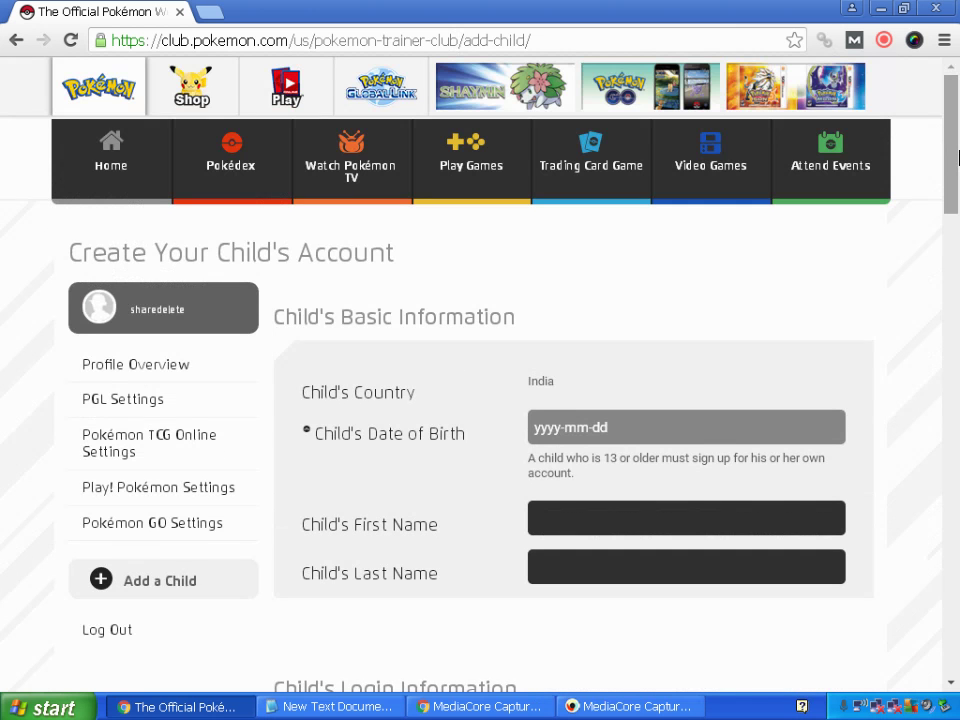